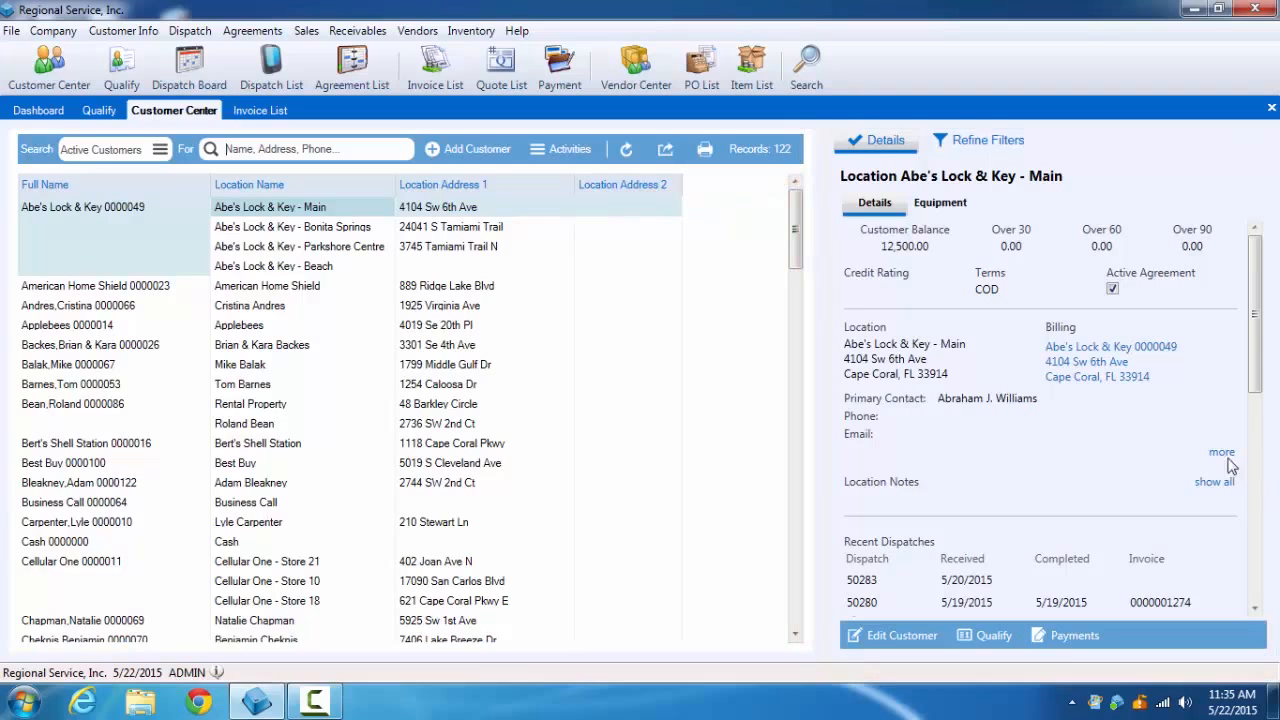
# Step: Open the billing customer record of Abe's Lock & Key, view its full dispatch list, and return to the customer details
pyautogui.click(1090, 376)
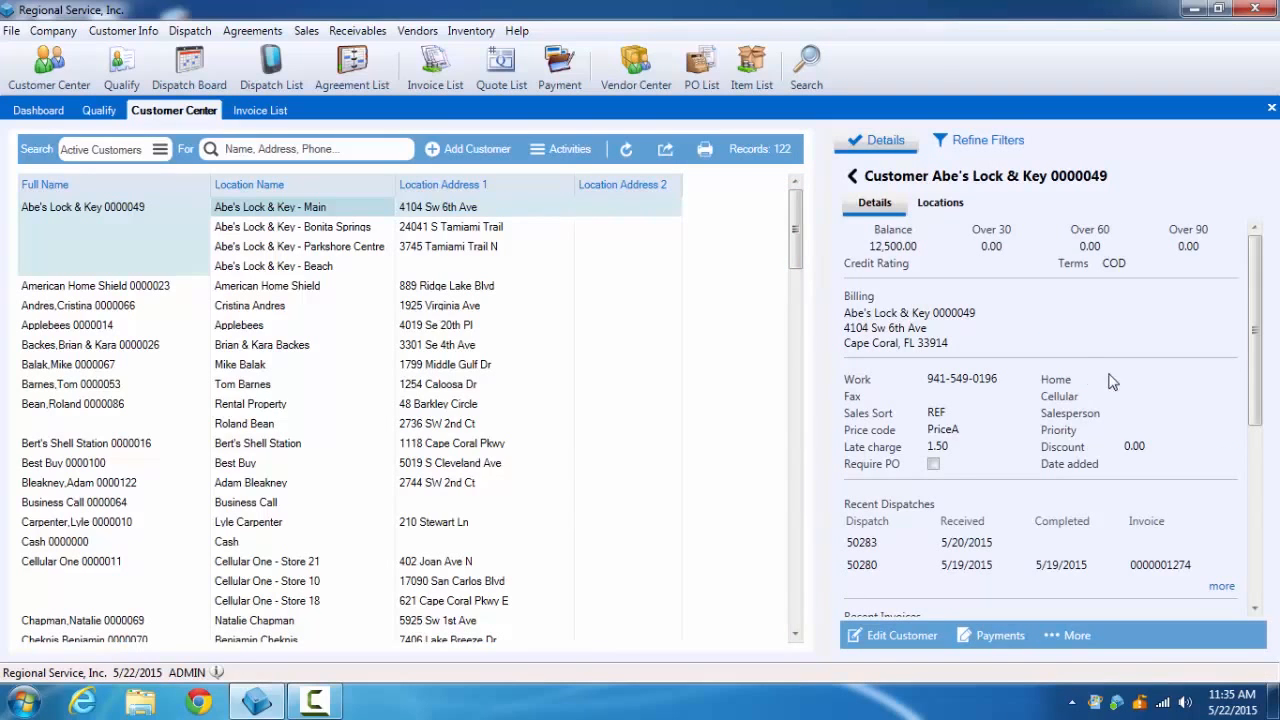
pyautogui.scroll(-1, 1260, 383)
pyautogui.scroll(-2, 1261, 388)
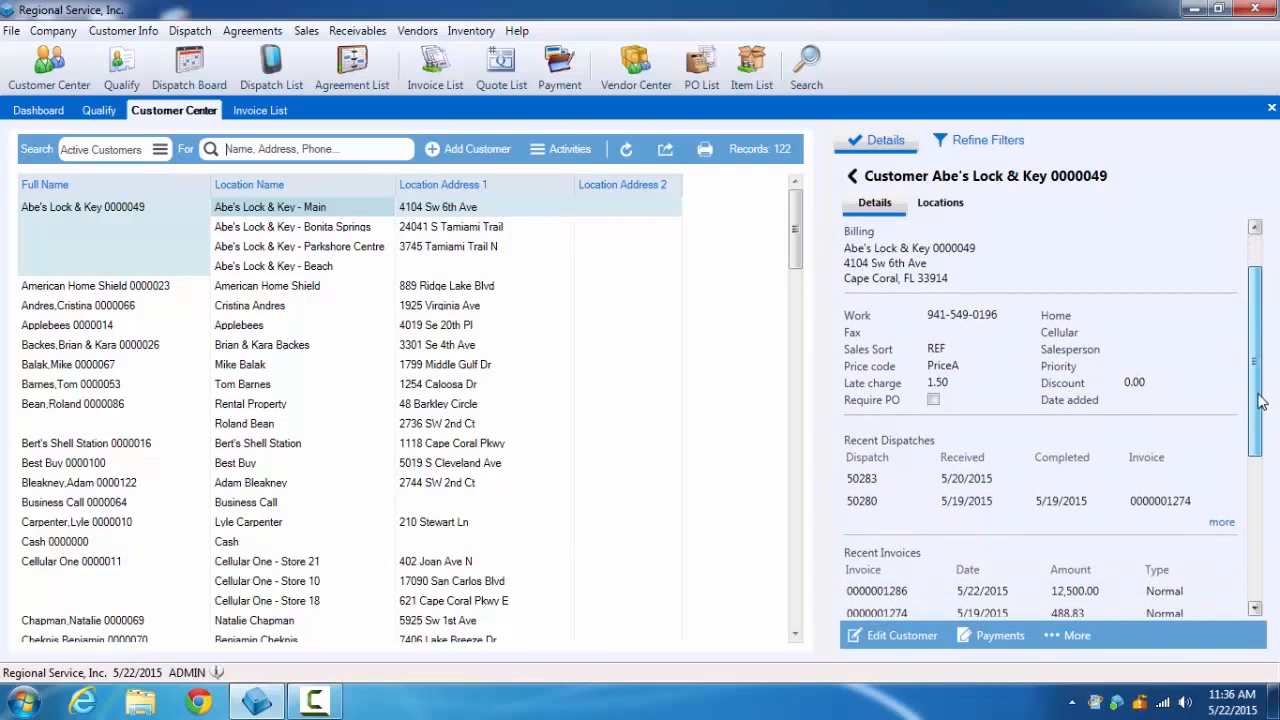
pyautogui.click(1221, 522)
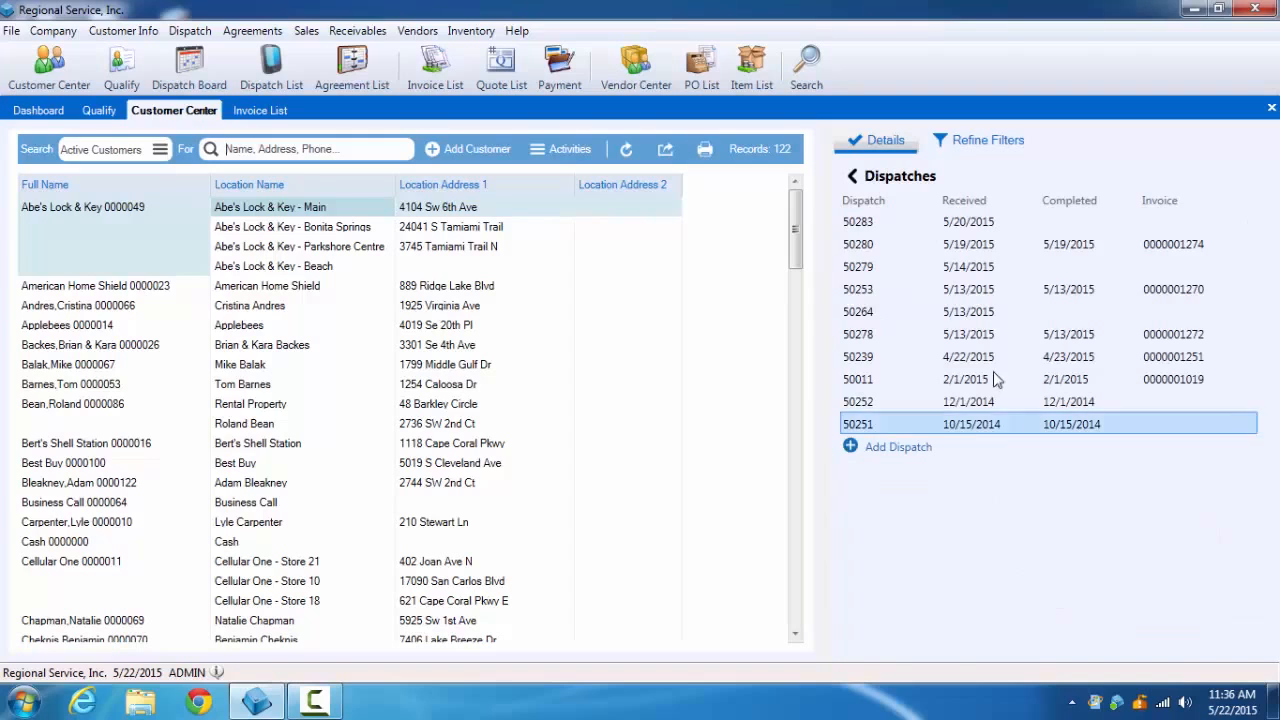
pyautogui.click(853, 177)
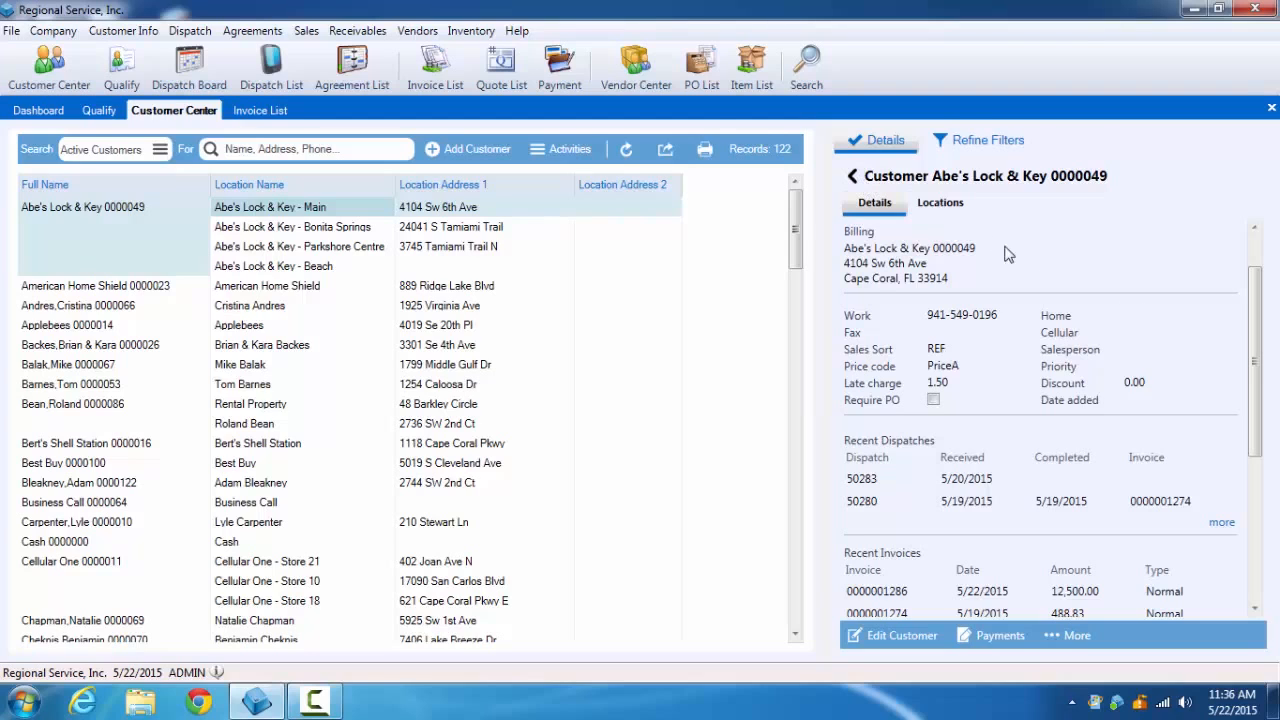
# Step: View the customer's locations, check the equipment at the Bonita Springs location, and go back to the Main location
pyautogui.click(940, 203)
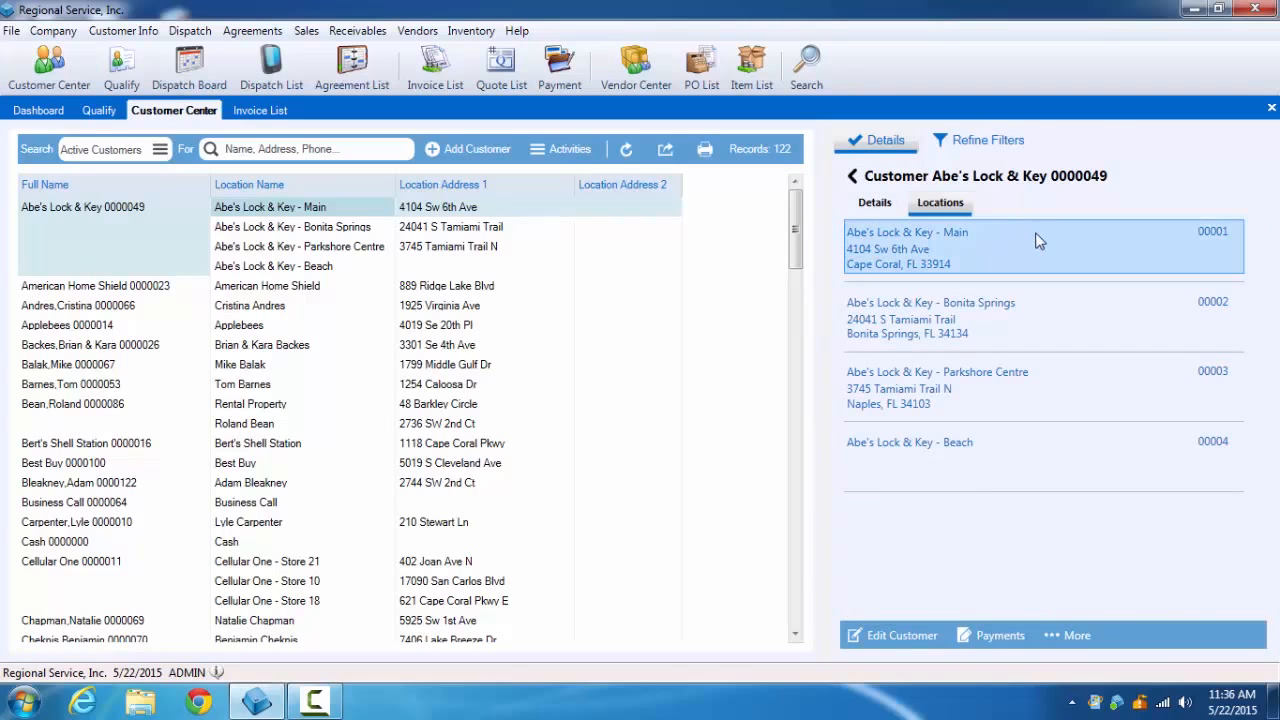
pyautogui.click(952, 312)
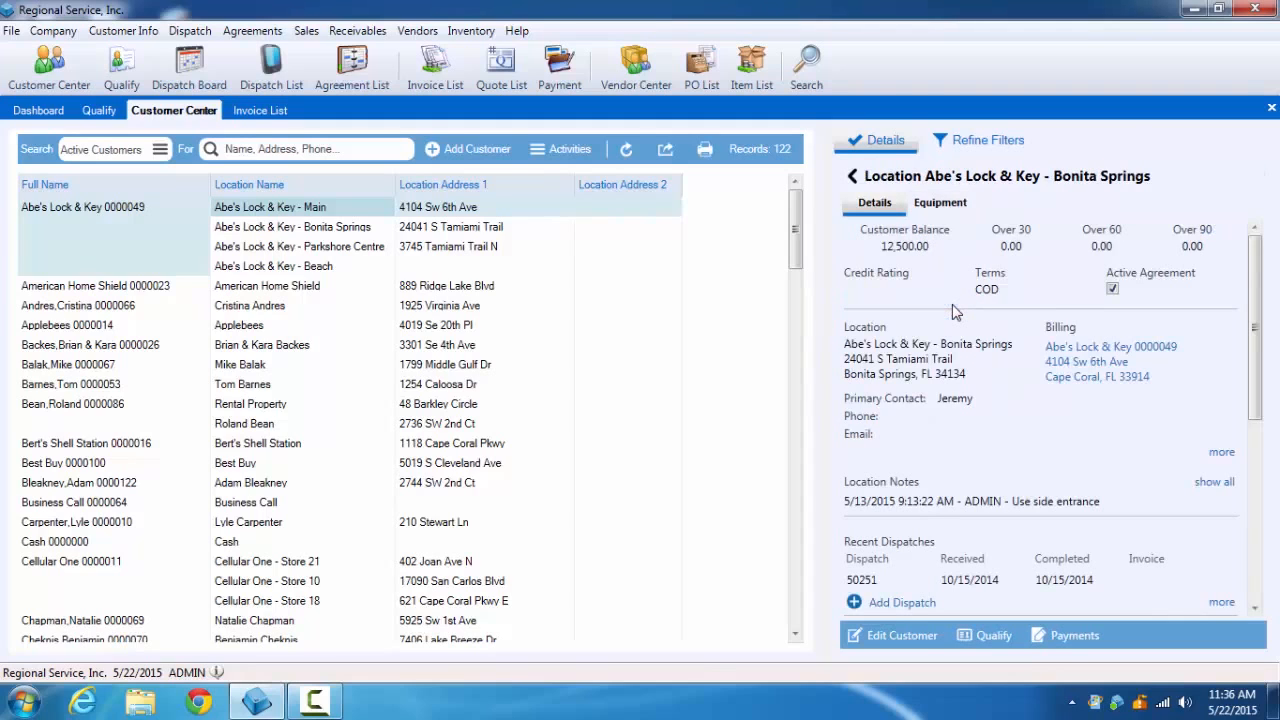
pyautogui.click(940, 206)
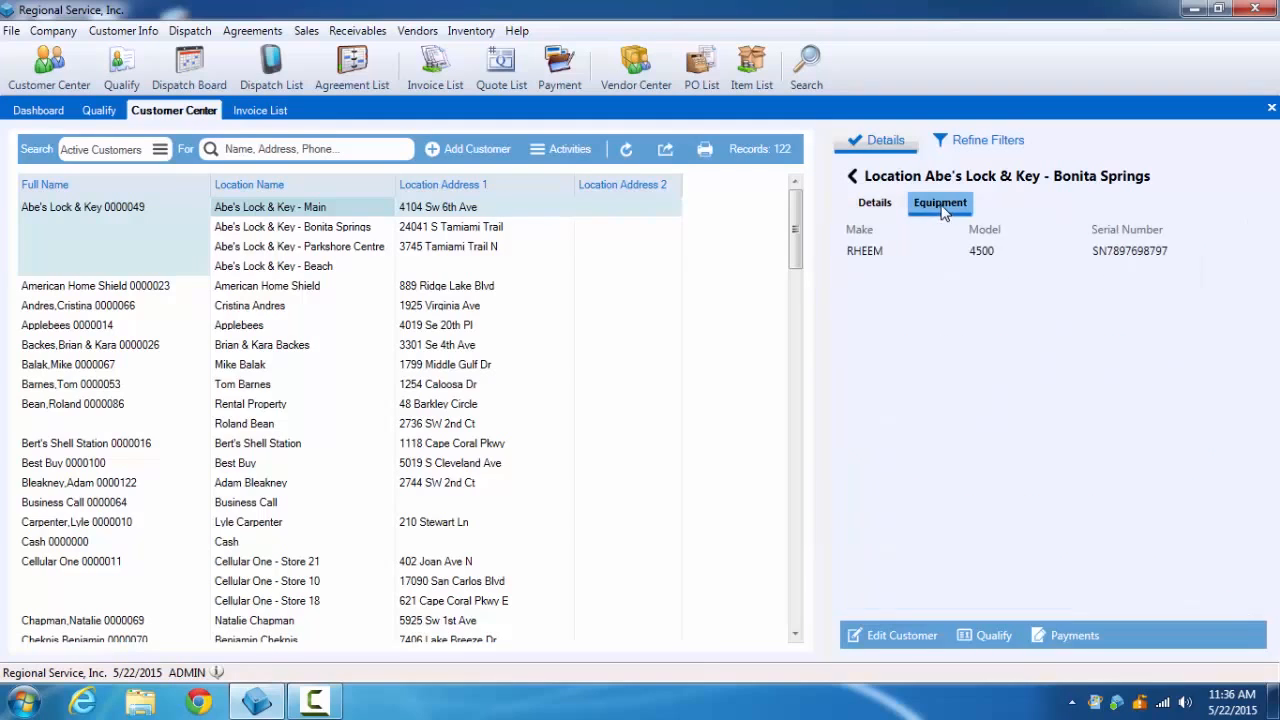
pyautogui.click(864, 176)
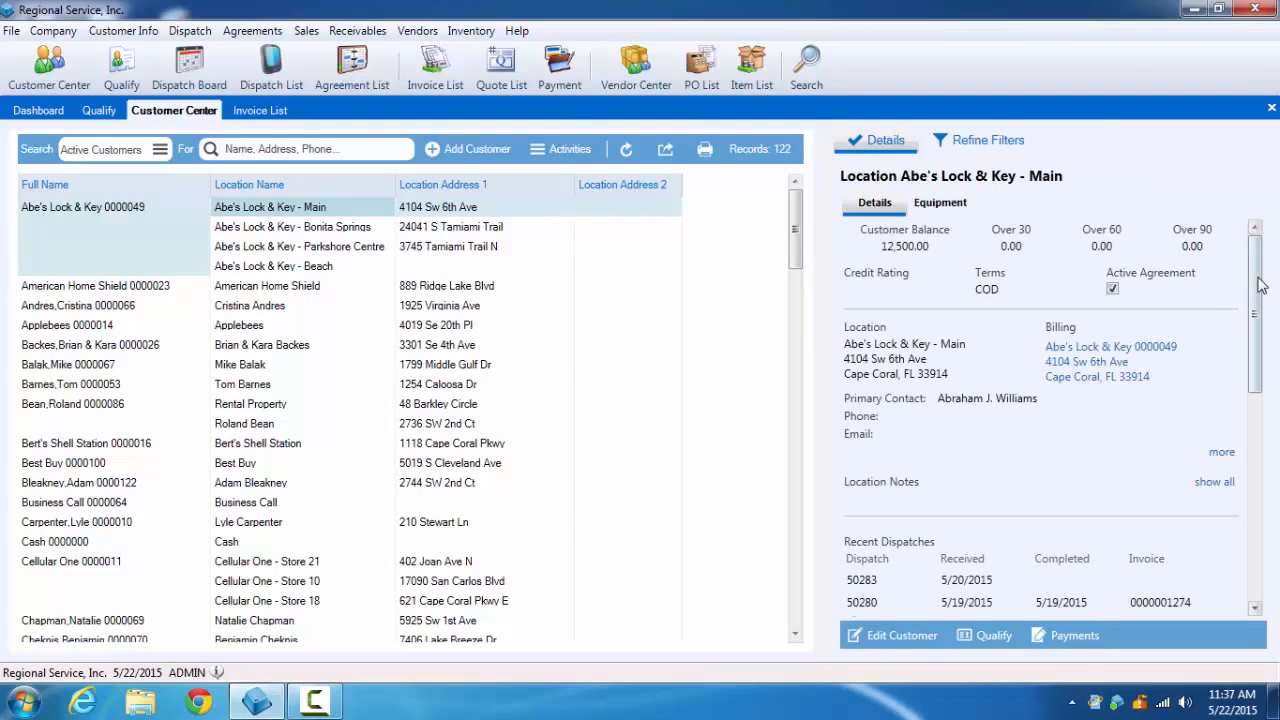
# Step: Review the Main location's invoices, quotes, agreements and jobs, and show the actions available for the Abe's Lock & Key customer
pyautogui.moveTo(1258, 282); pyautogui.dragTo(1268, 436)
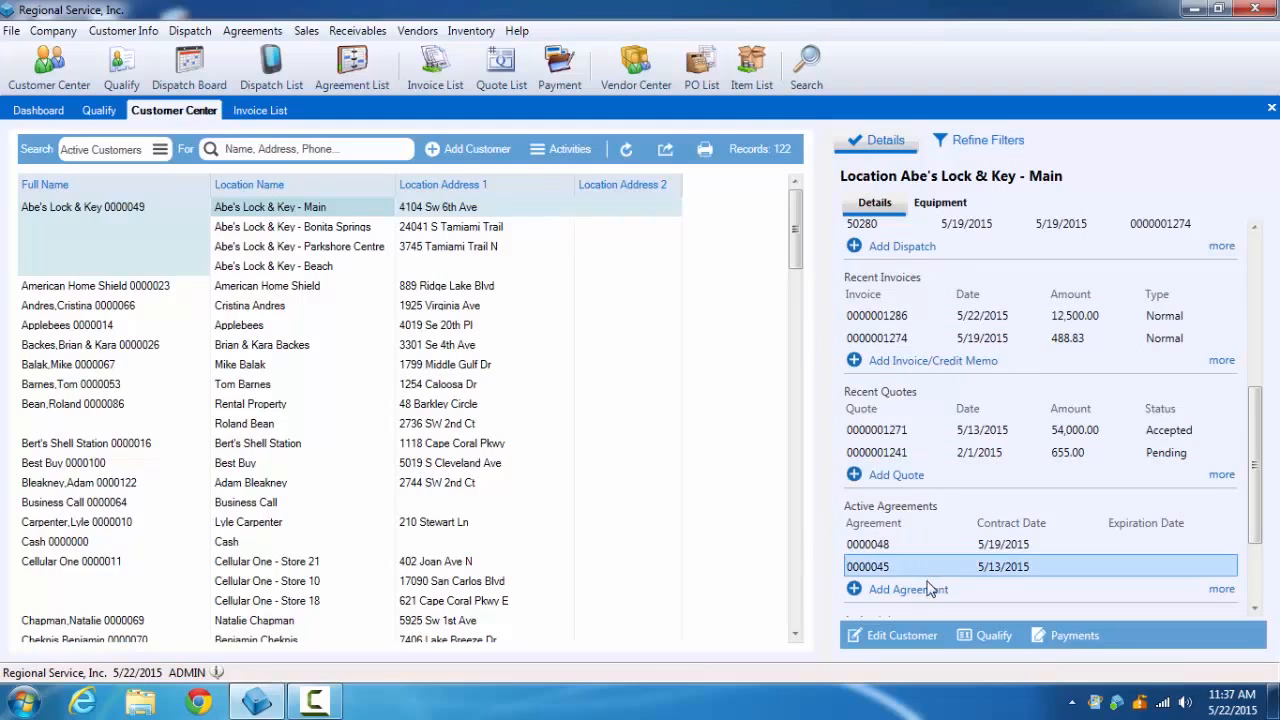
pyautogui.scroll(-3, 920, 597)
pyautogui.scroll(-2, 920, 597)
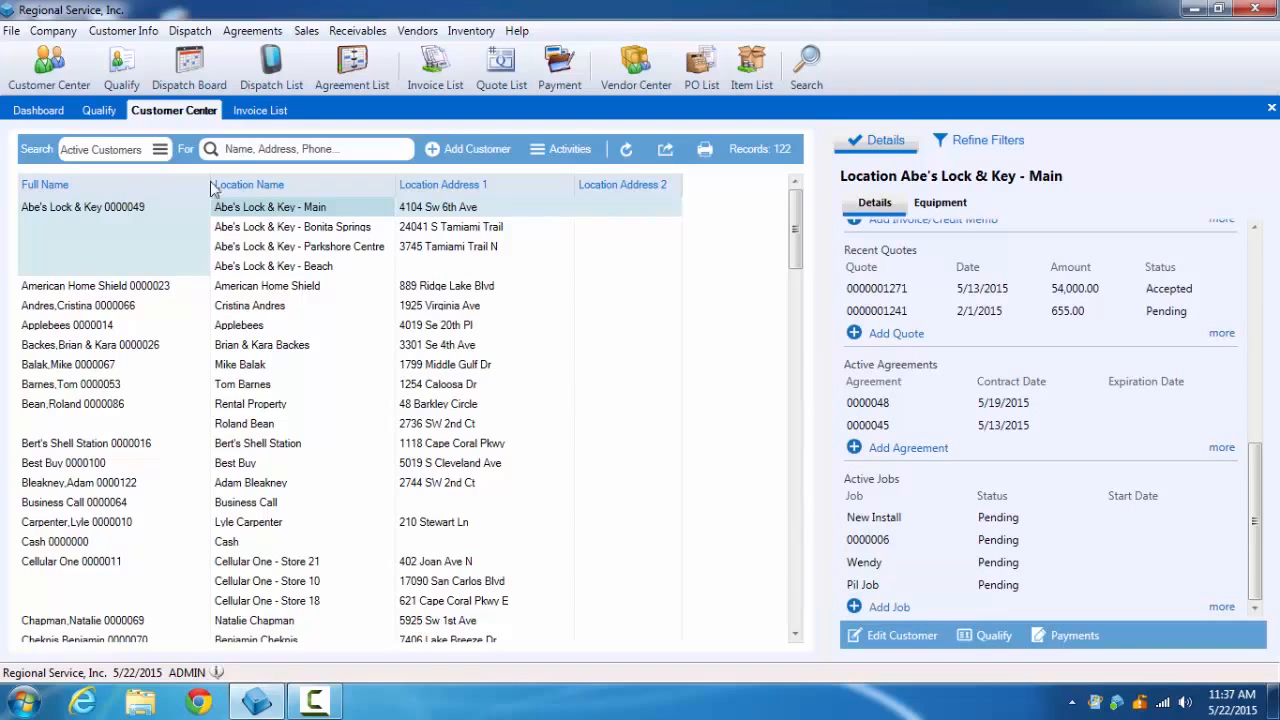
pyautogui.rightClick(108, 207)
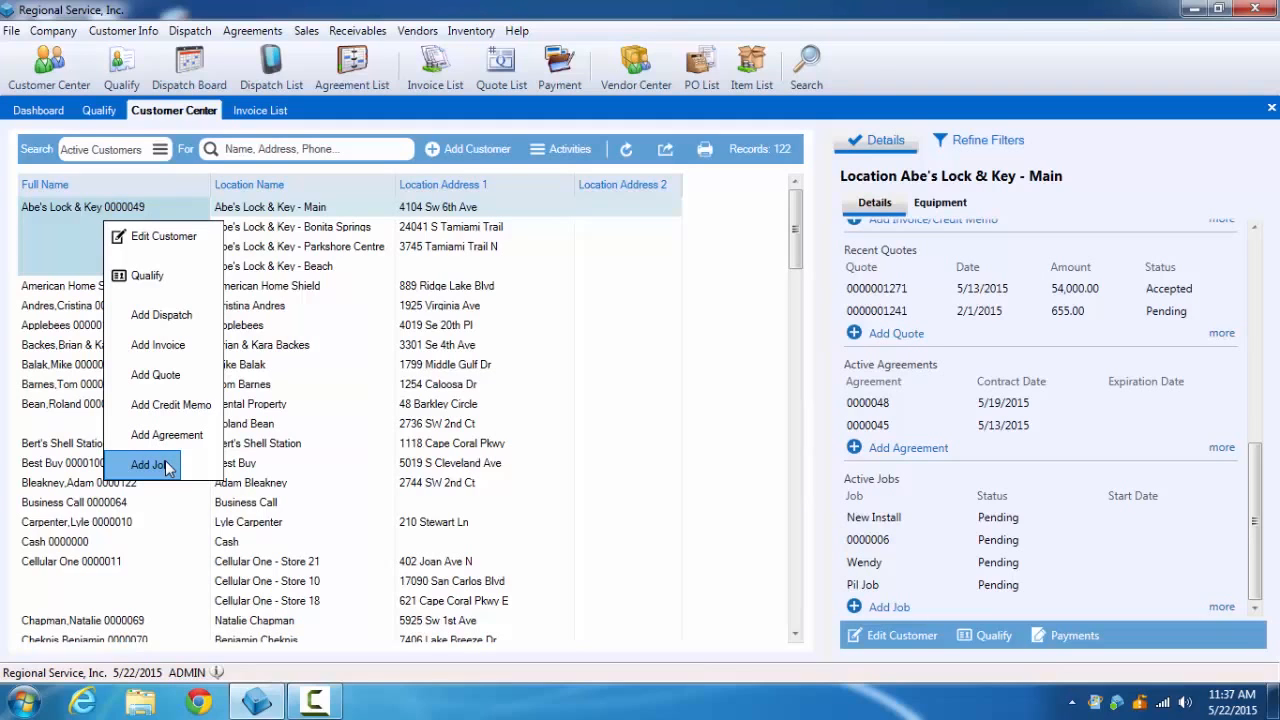
# Step: Search the active customers by last name and select the first matching location
pyautogui.click(292, 148)
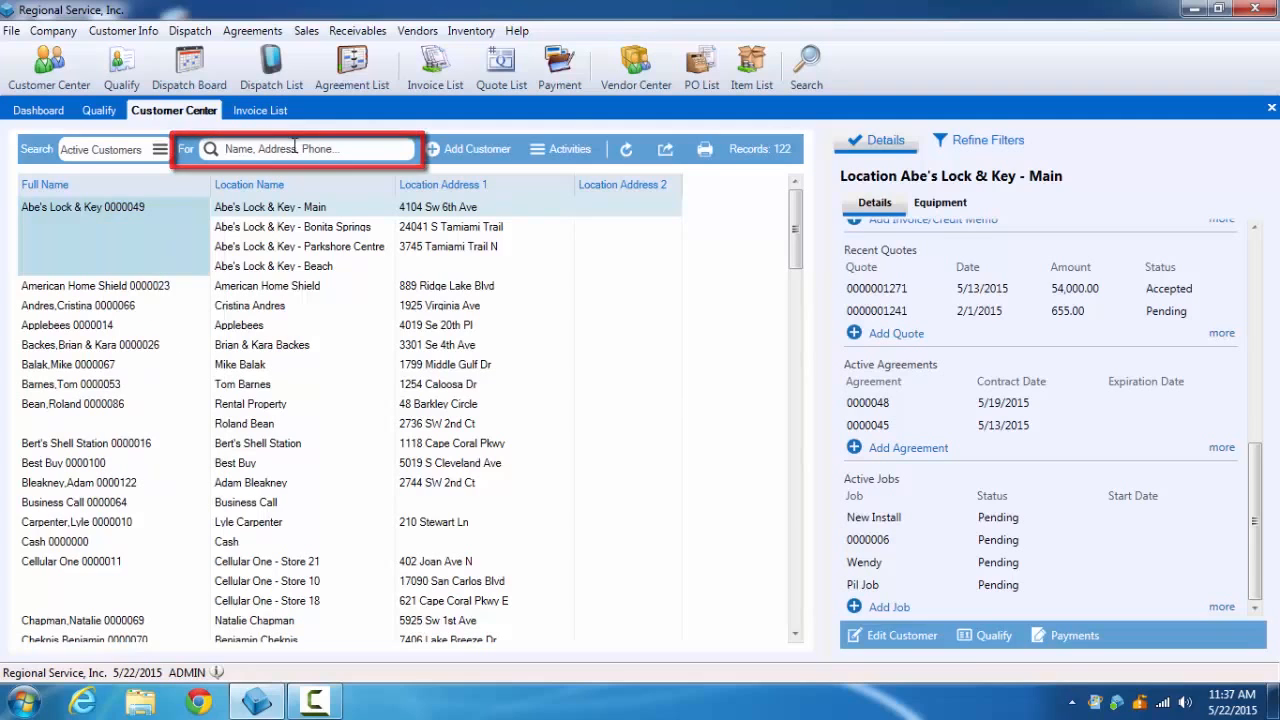
pyautogui.write('SMITH')
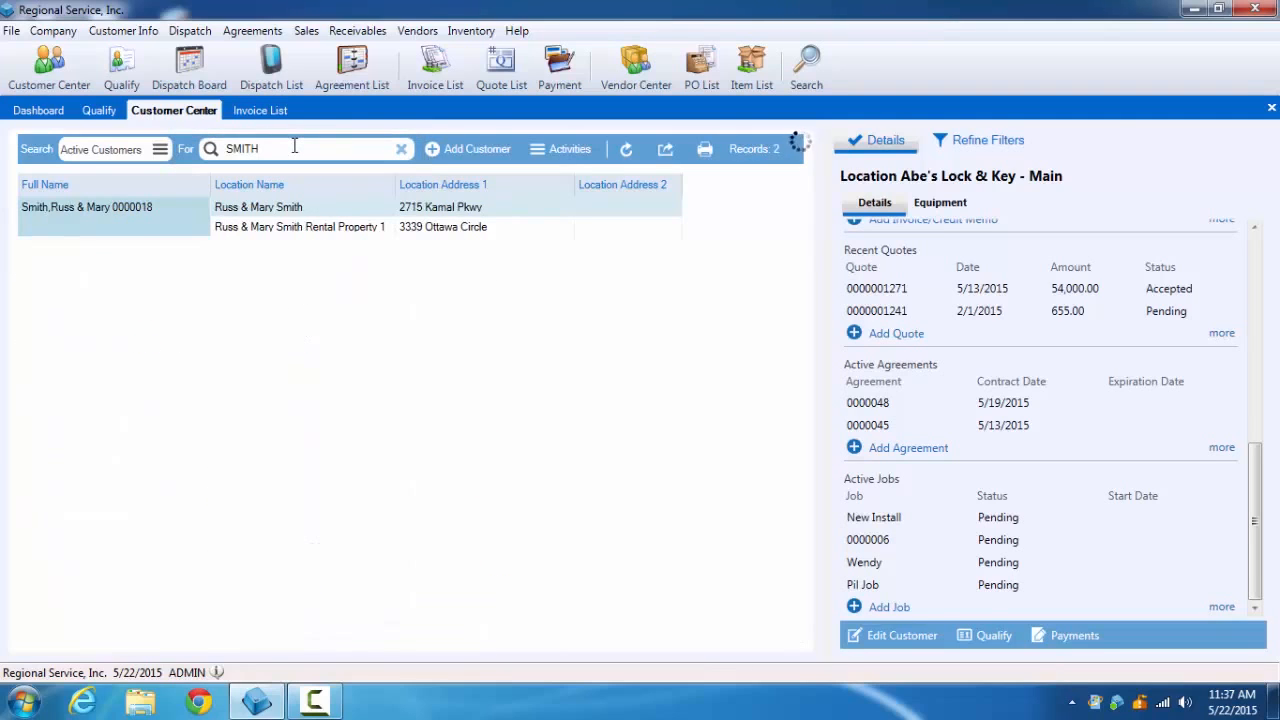
pyautogui.click(249, 216)
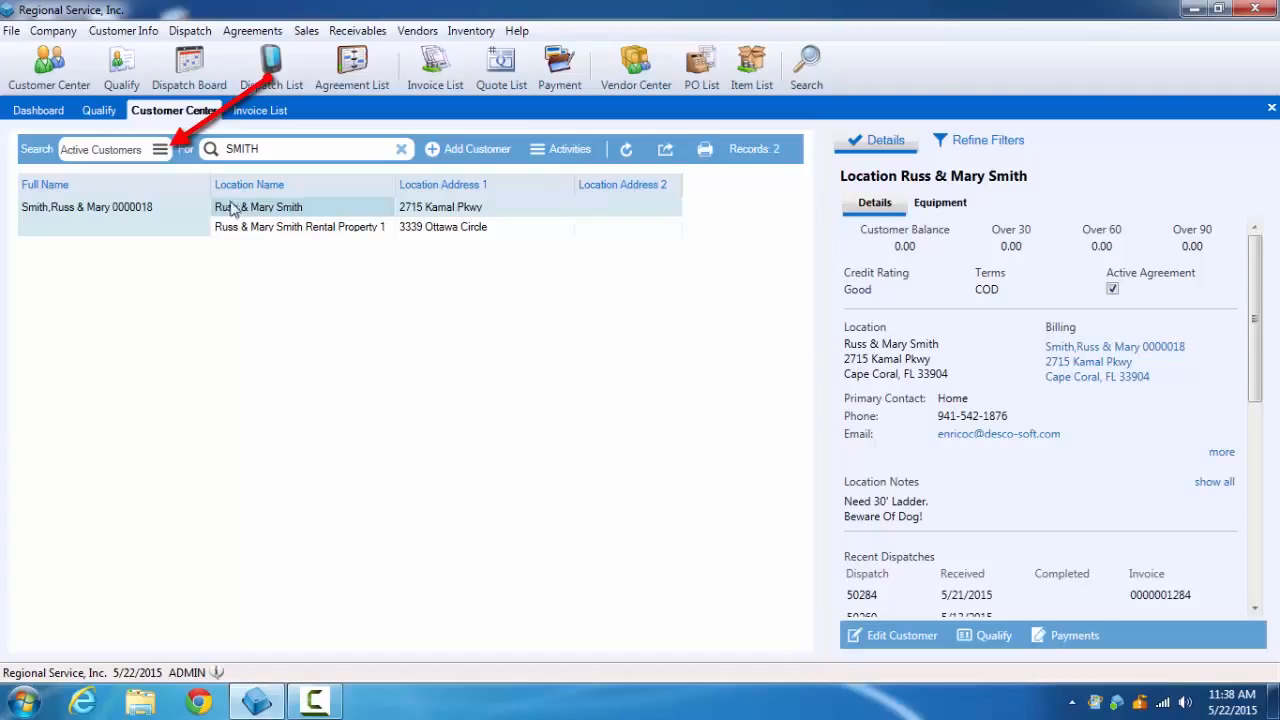
# Step: Switch the customer list to the Inactive Customers view
pyautogui.click(161, 151)
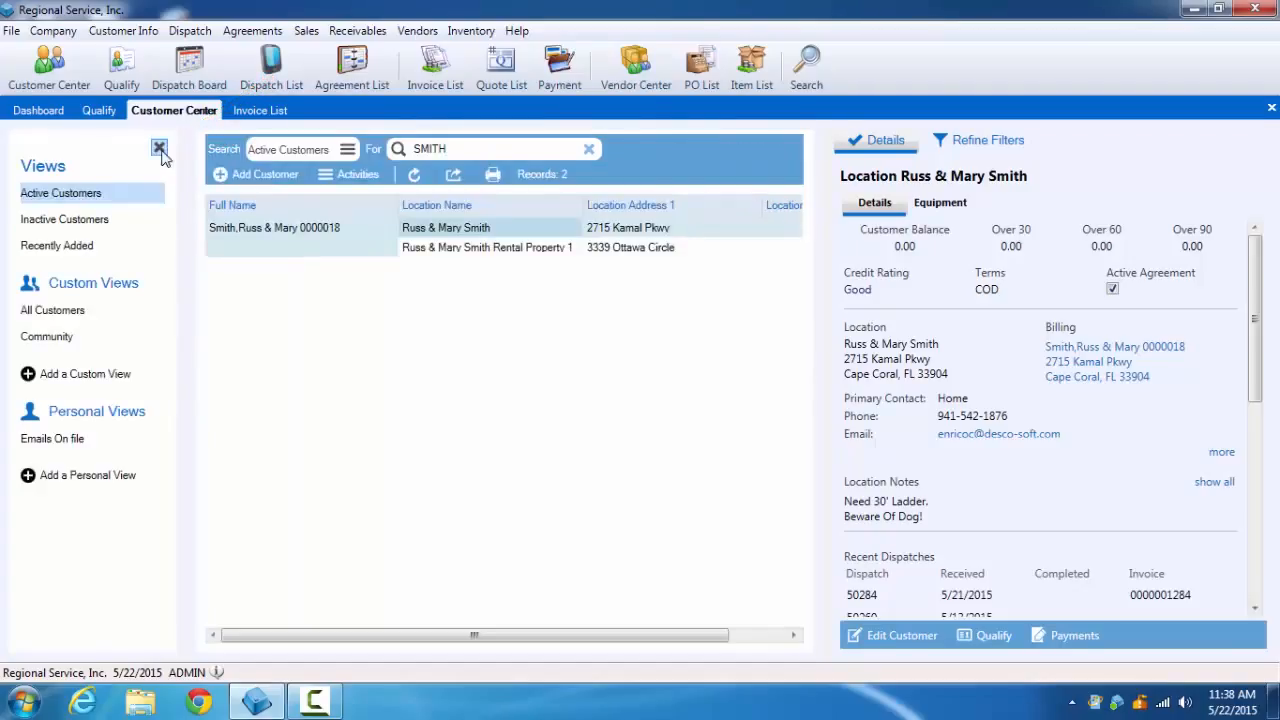
pyautogui.click(128, 224)
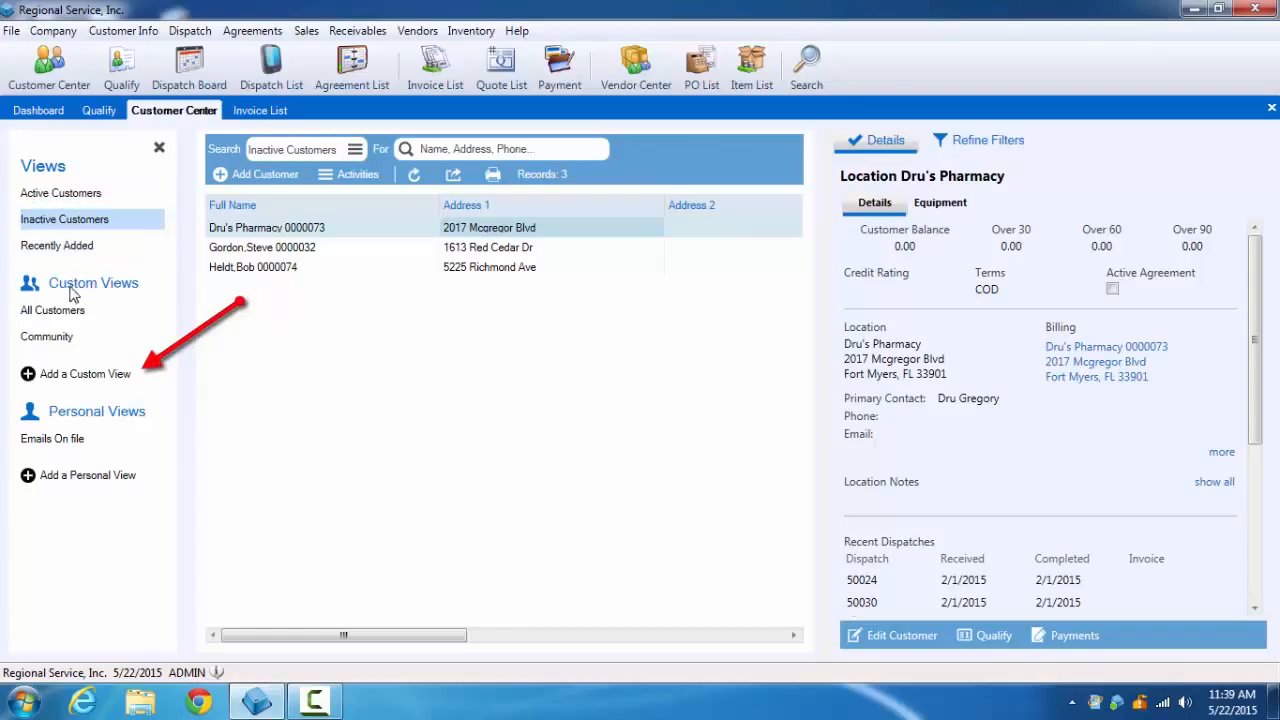
# Step: Start a new custom view that includes the City field, placed directly after Full Name
pyautogui.click(66, 374)
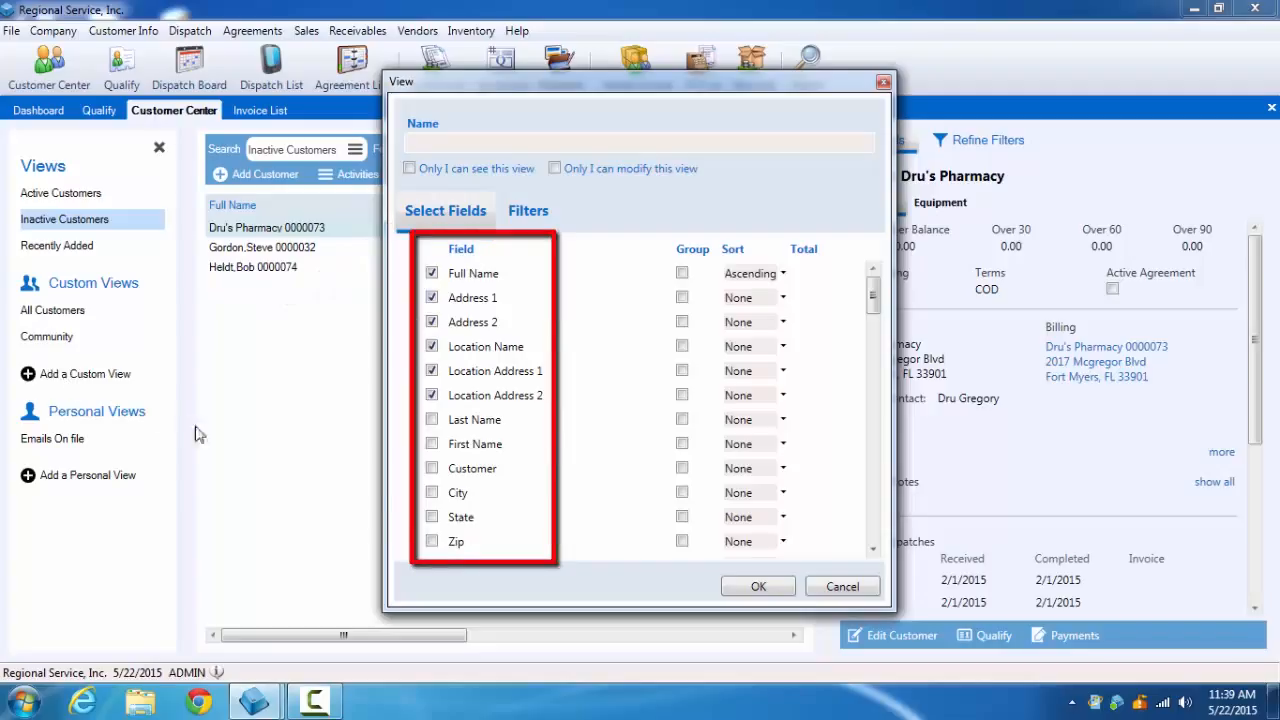
pyautogui.click(432, 493)
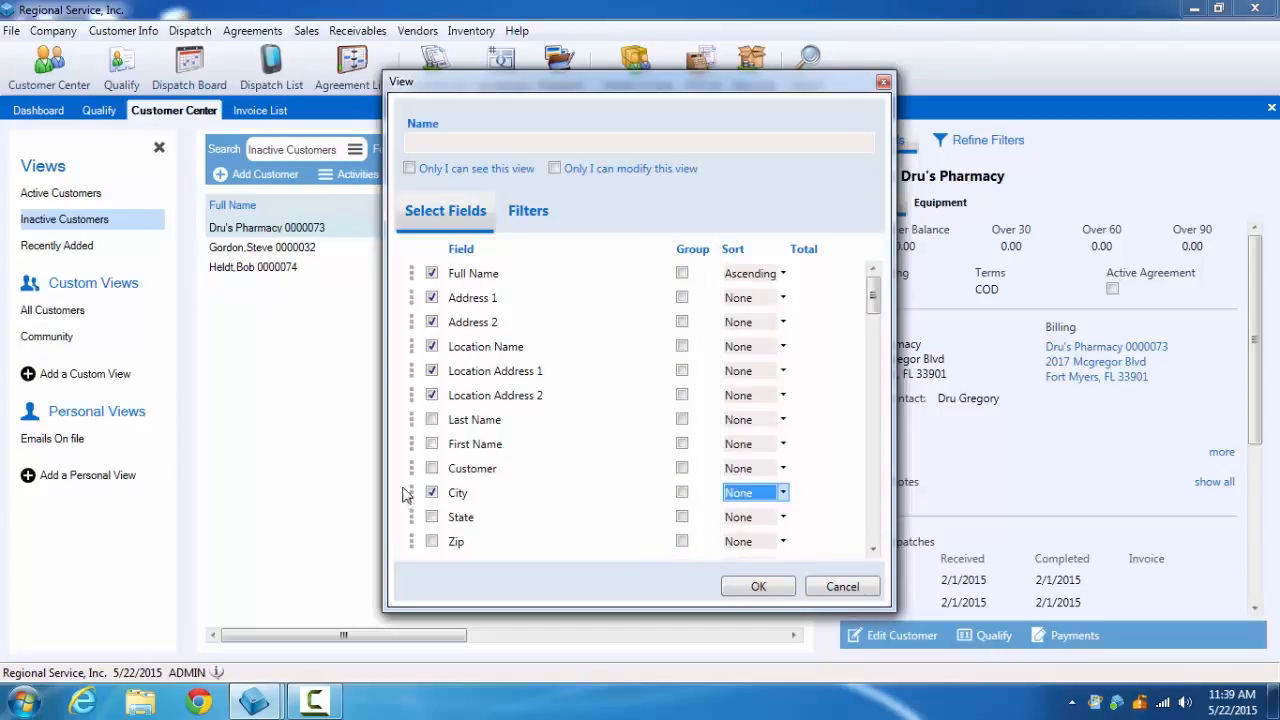
pyautogui.moveTo(411, 492); pyautogui.dragTo(409, 284)
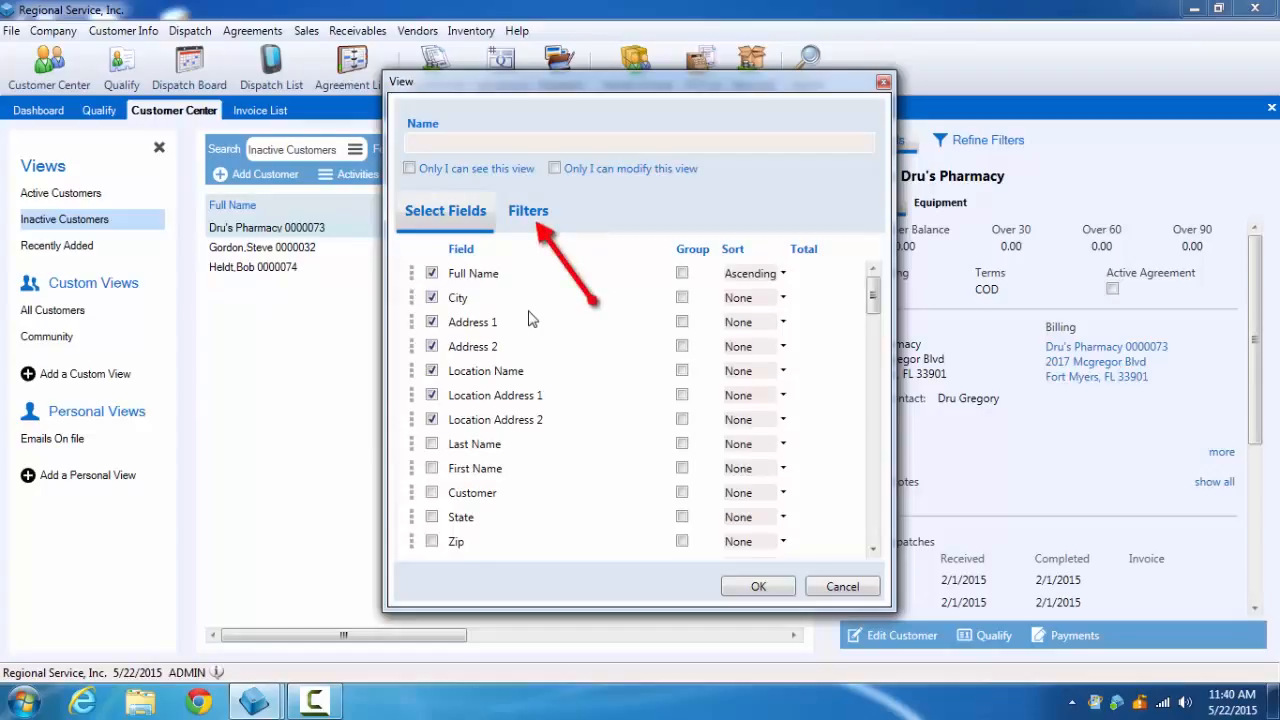
# Step: Filter the custom view by City from CAPE CORAL to CAPE CORAL
pyautogui.click(528, 211)
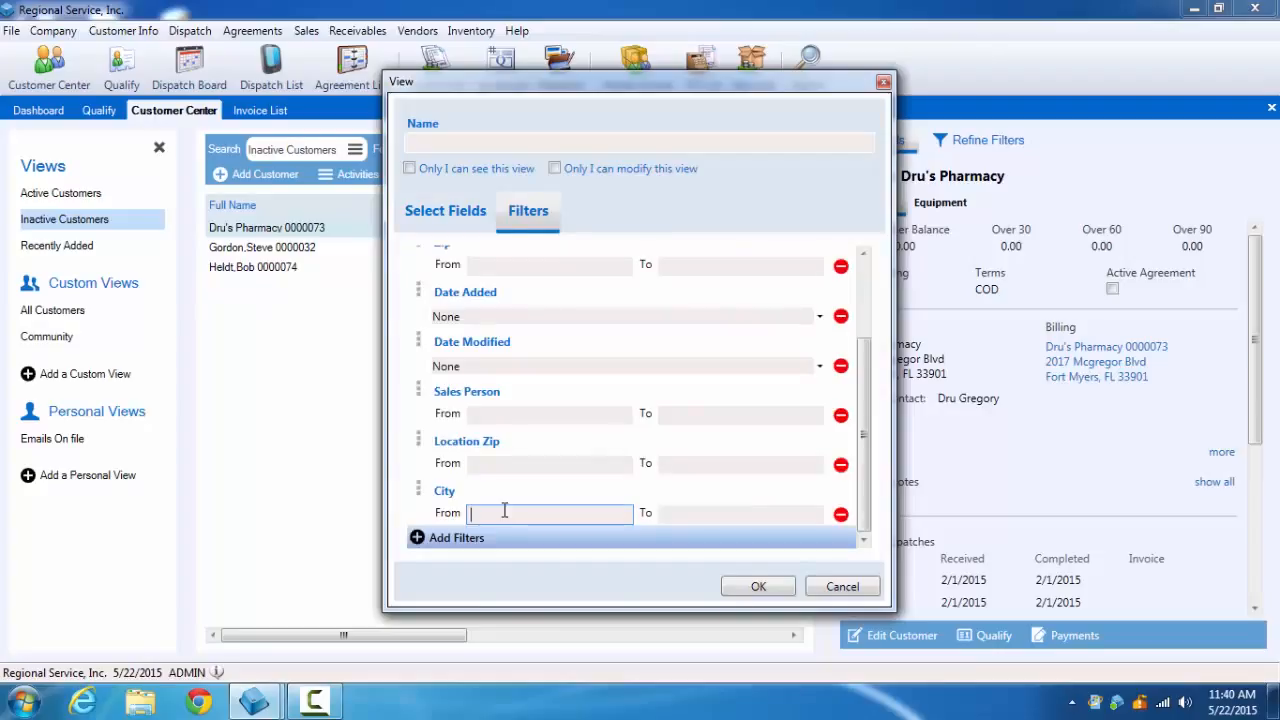
pyautogui.write('CAPE C')
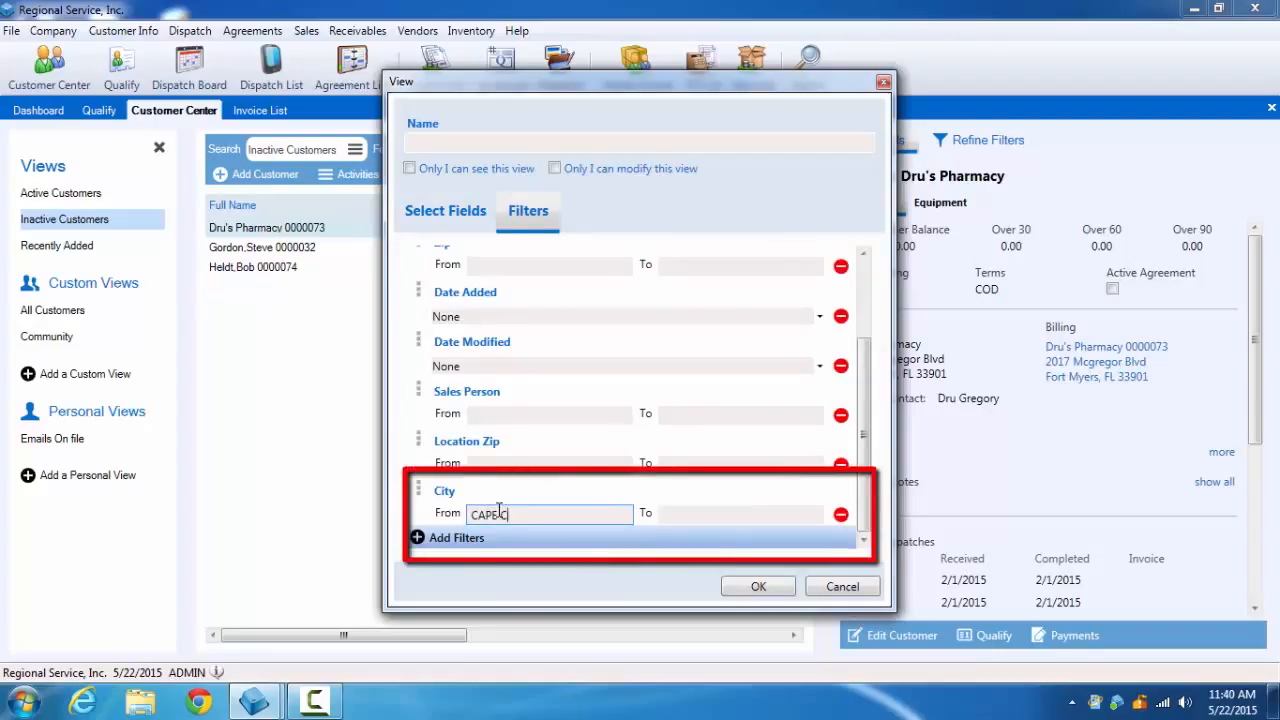
pyautogui.write('ORAL')
pyautogui.press('Tab')
pyautogui.write('CAPE ')
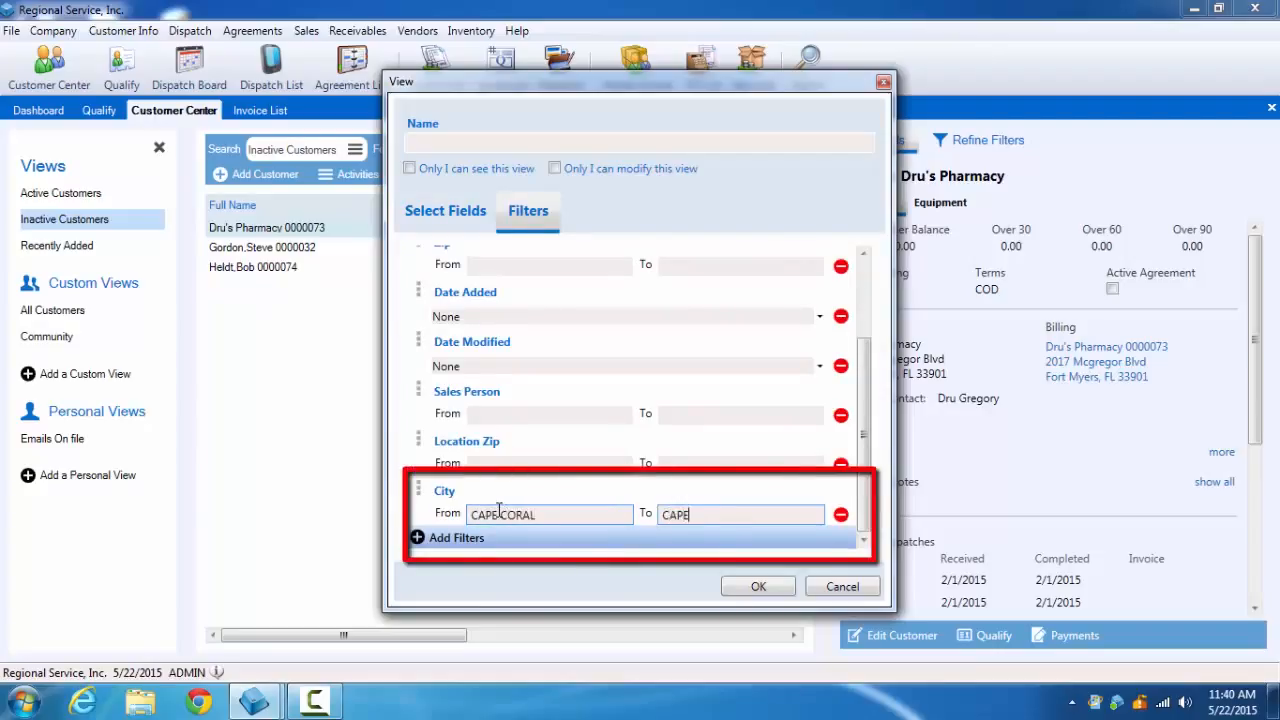
pyautogui.write('CORAL')
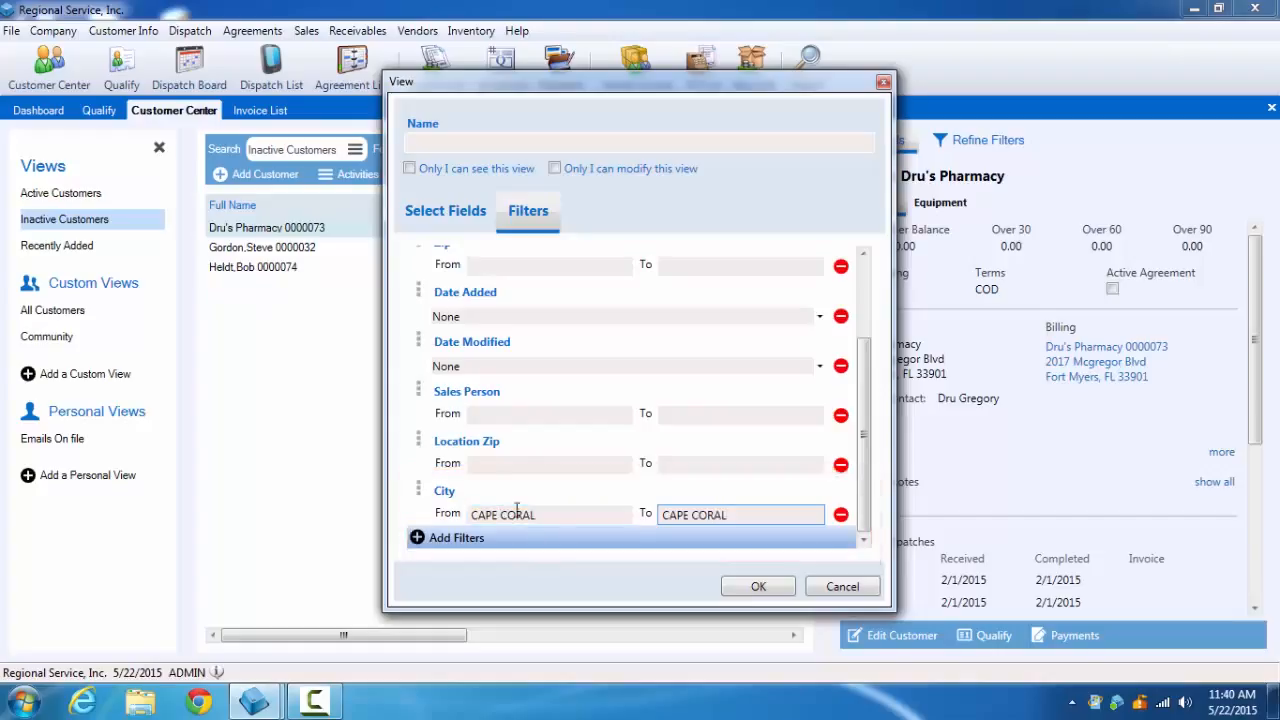
# Step: Save the custom view as "Cape Coral Customers", select it, and hide the list of views
pyautogui.click(436, 144)
pyautogui.write('Cape Coral Customers')
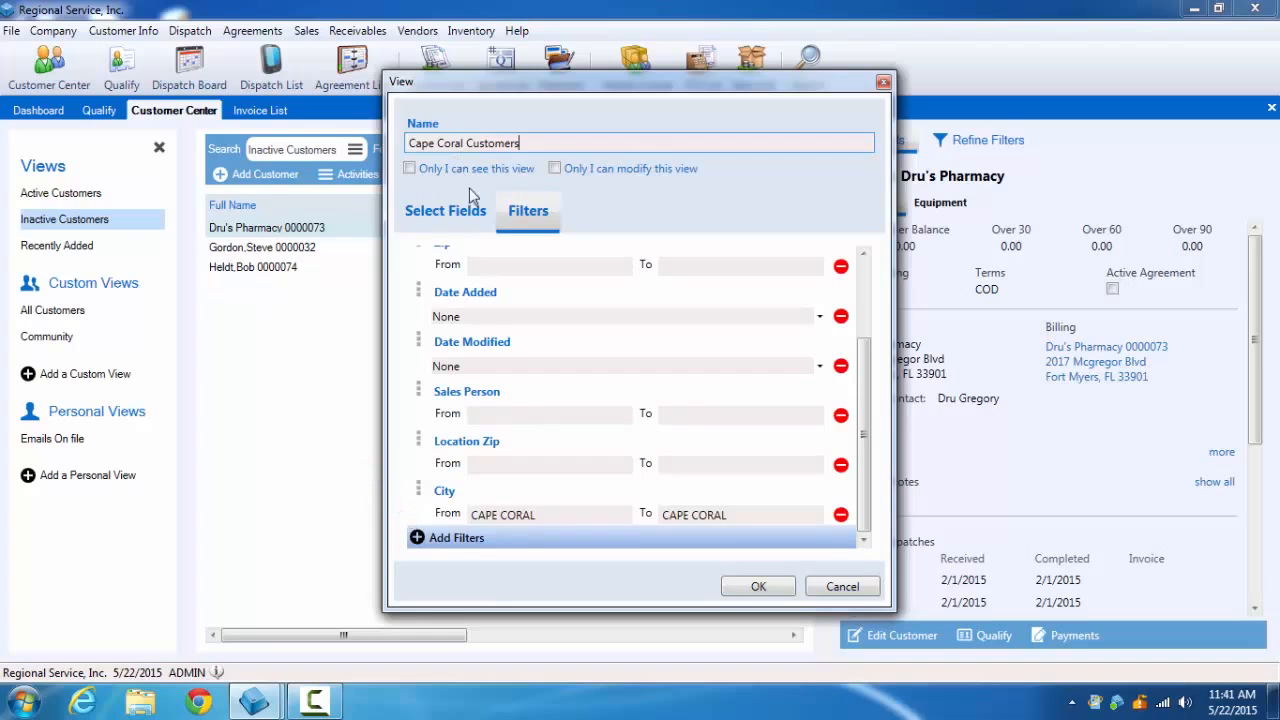
pyautogui.click(758, 586)
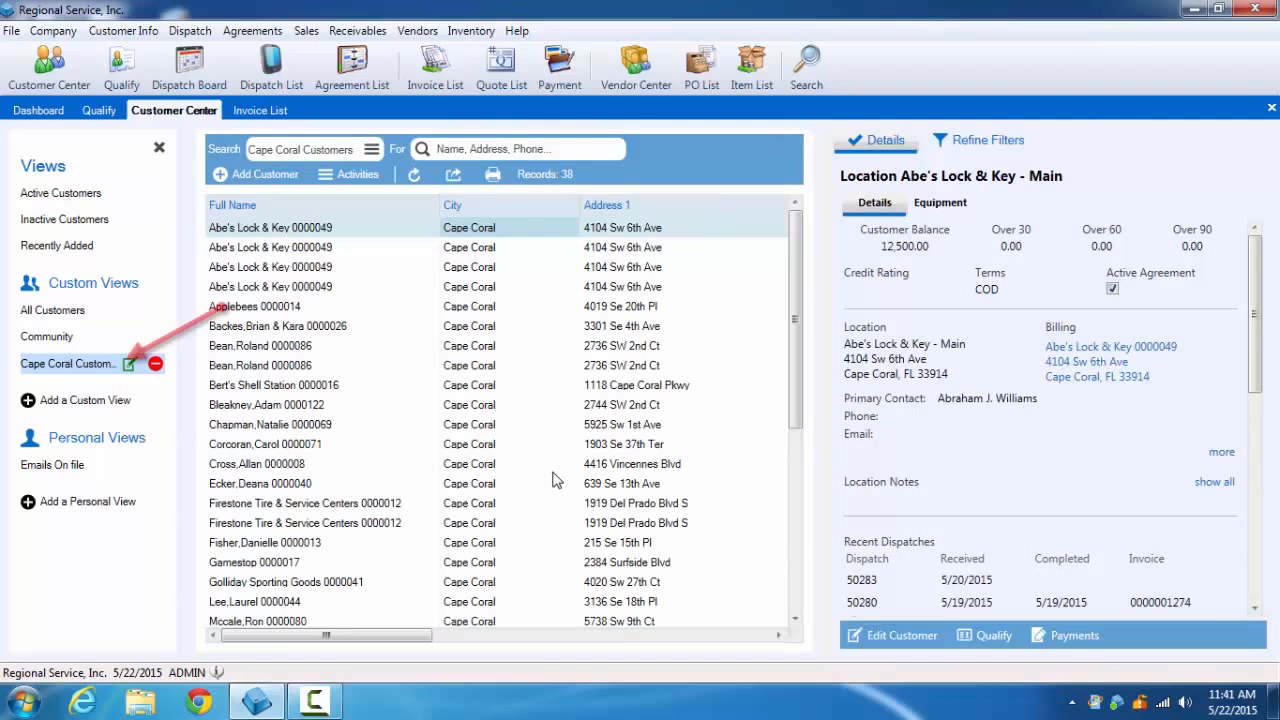
pyautogui.click(75, 363)
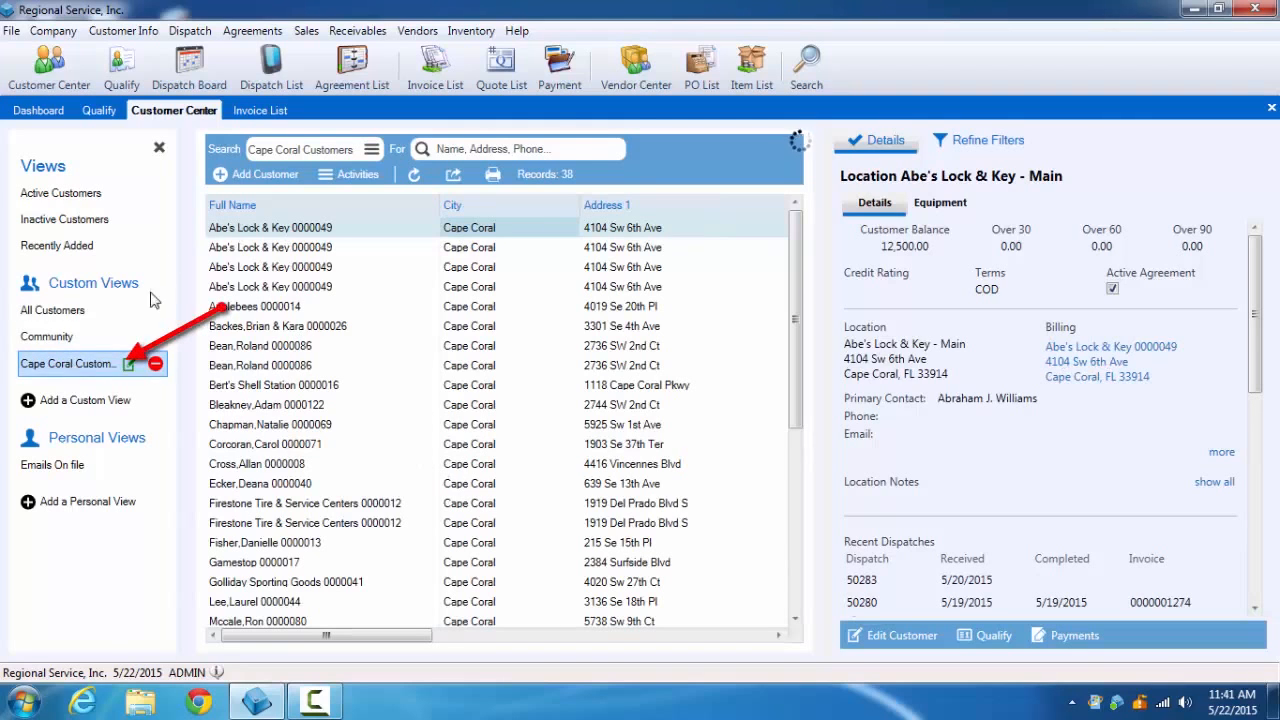
pyautogui.click(159, 147)
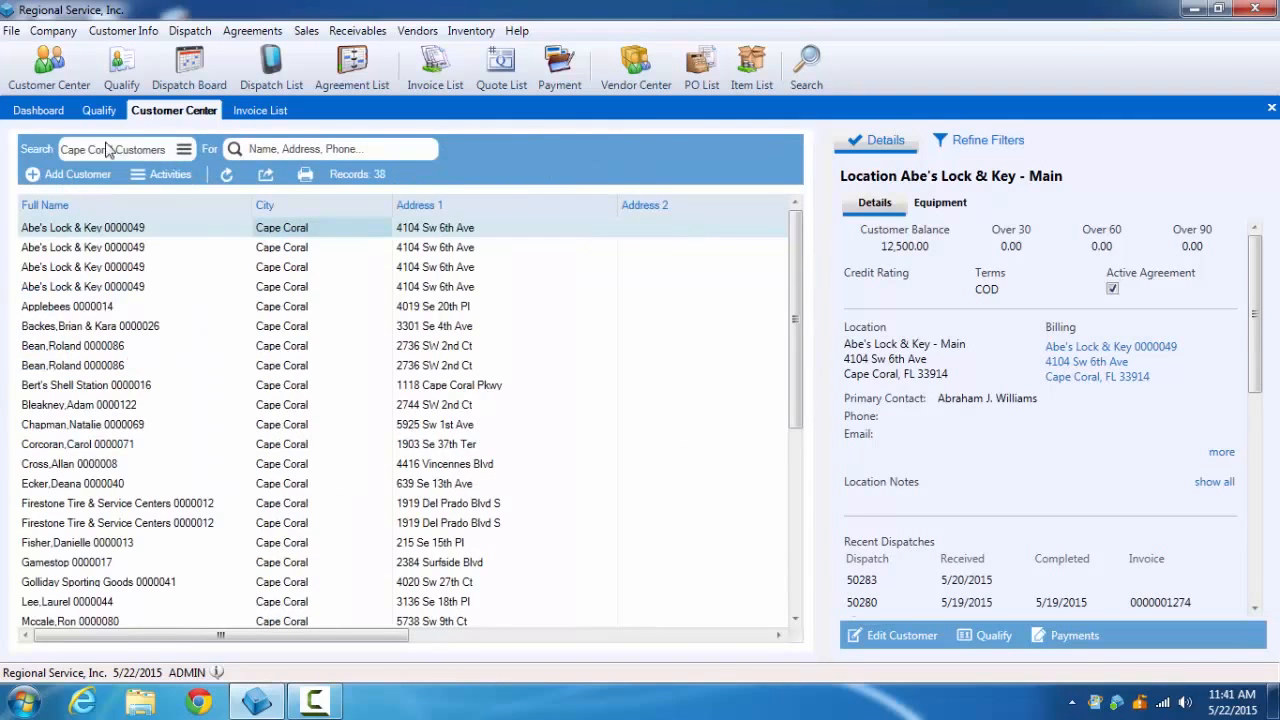
# Step: Look at the refinement filters and the activities available for the Cape Coral Customers list
pyautogui.click(1017, 149)
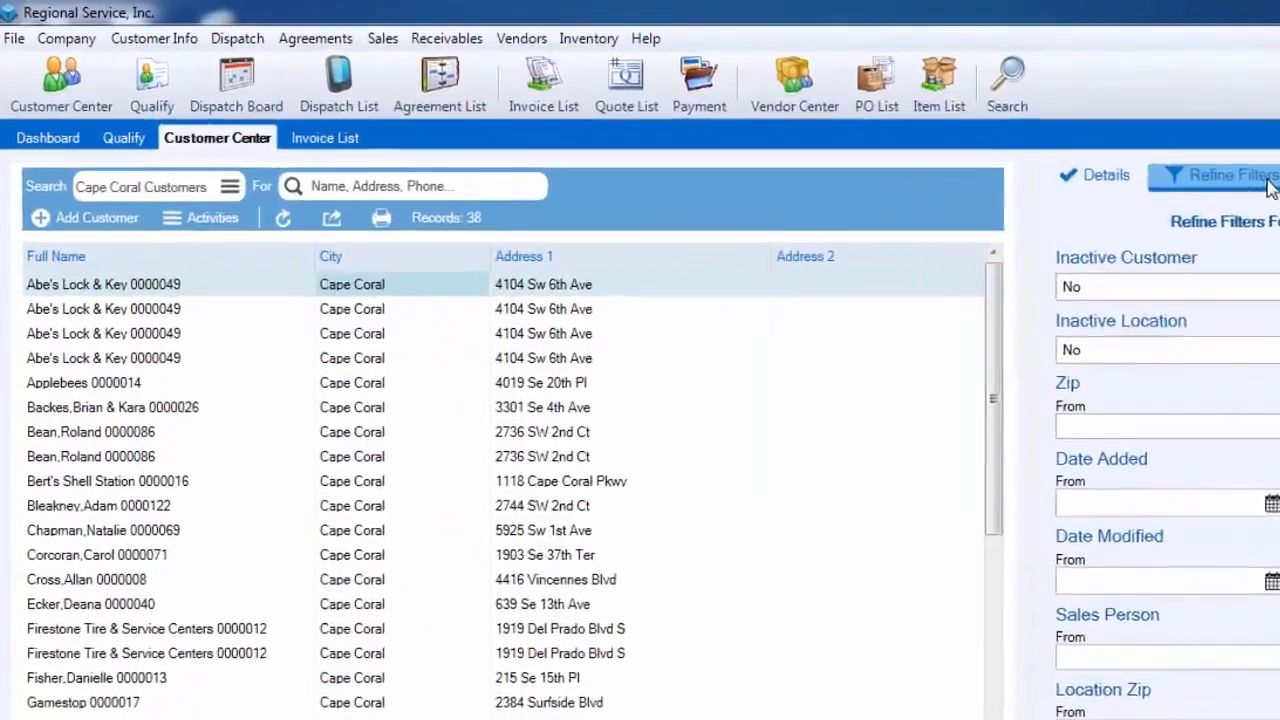
pyautogui.click(1015, 145)
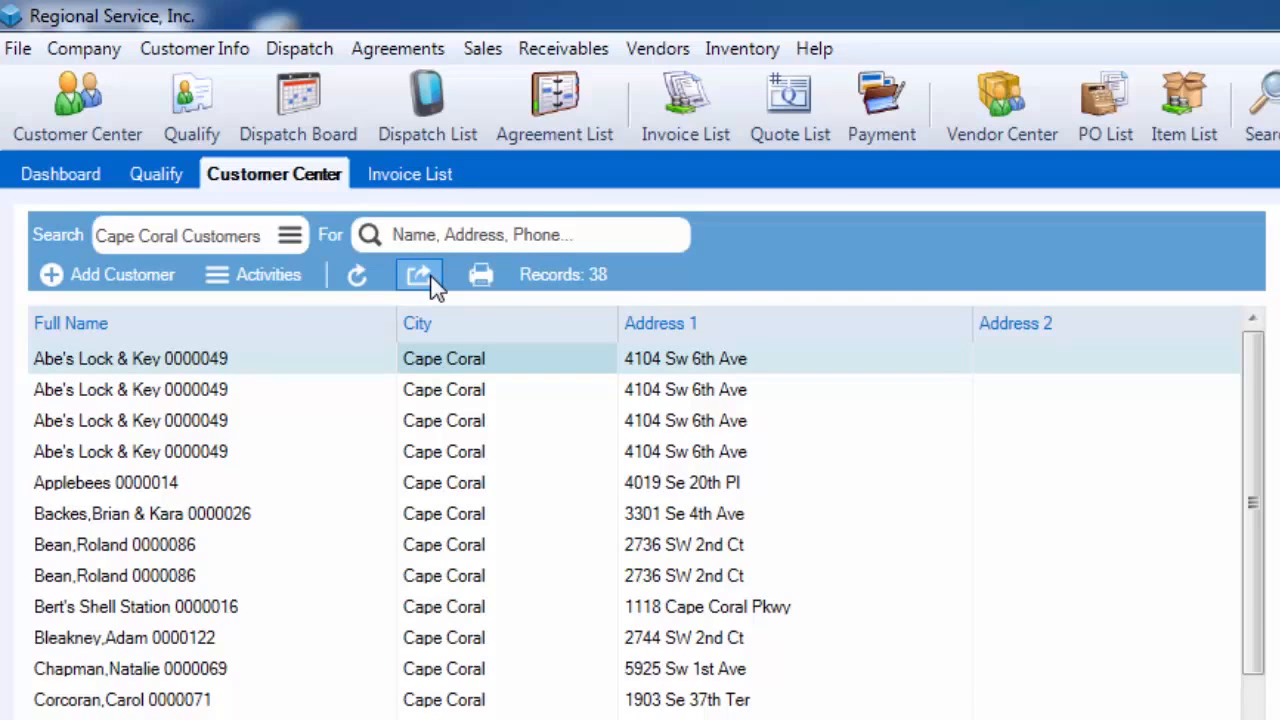
pyautogui.click(268, 287)
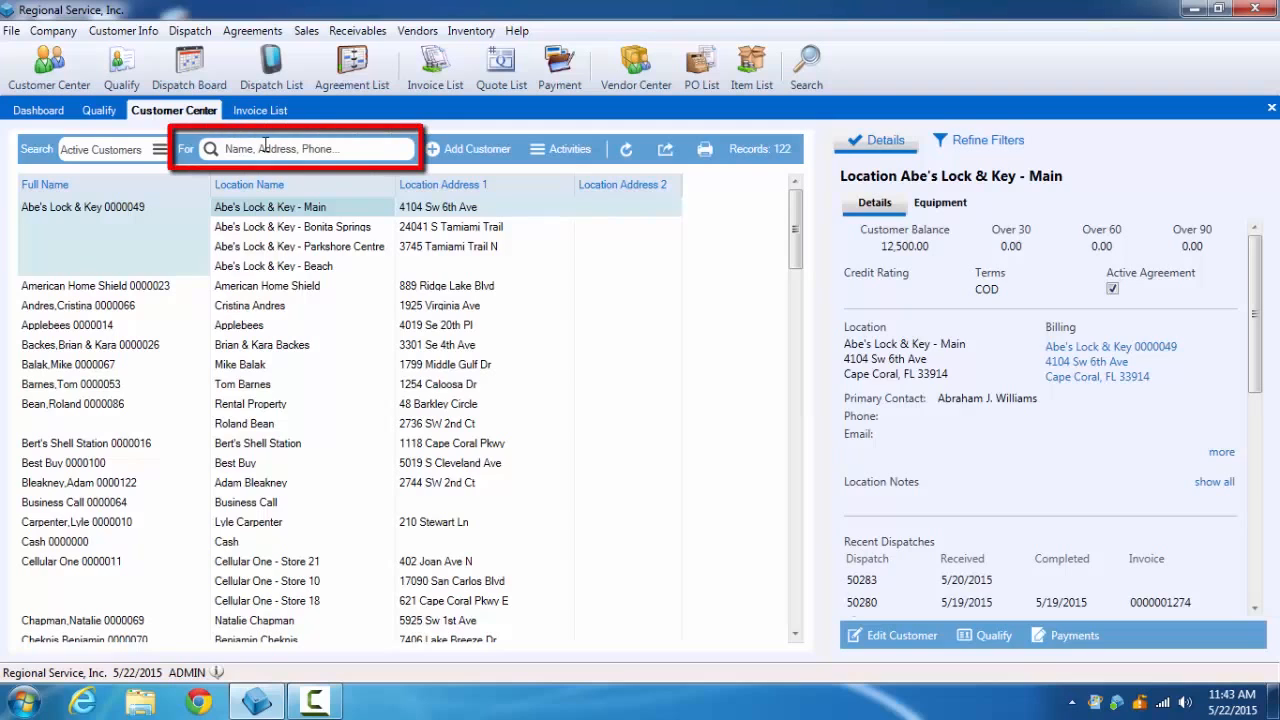
# Step: Search the active customers by last name and review the first matching location's equipment and recent dispatches
pyautogui.click(265, 148)
pyautogui.write('SMITH')
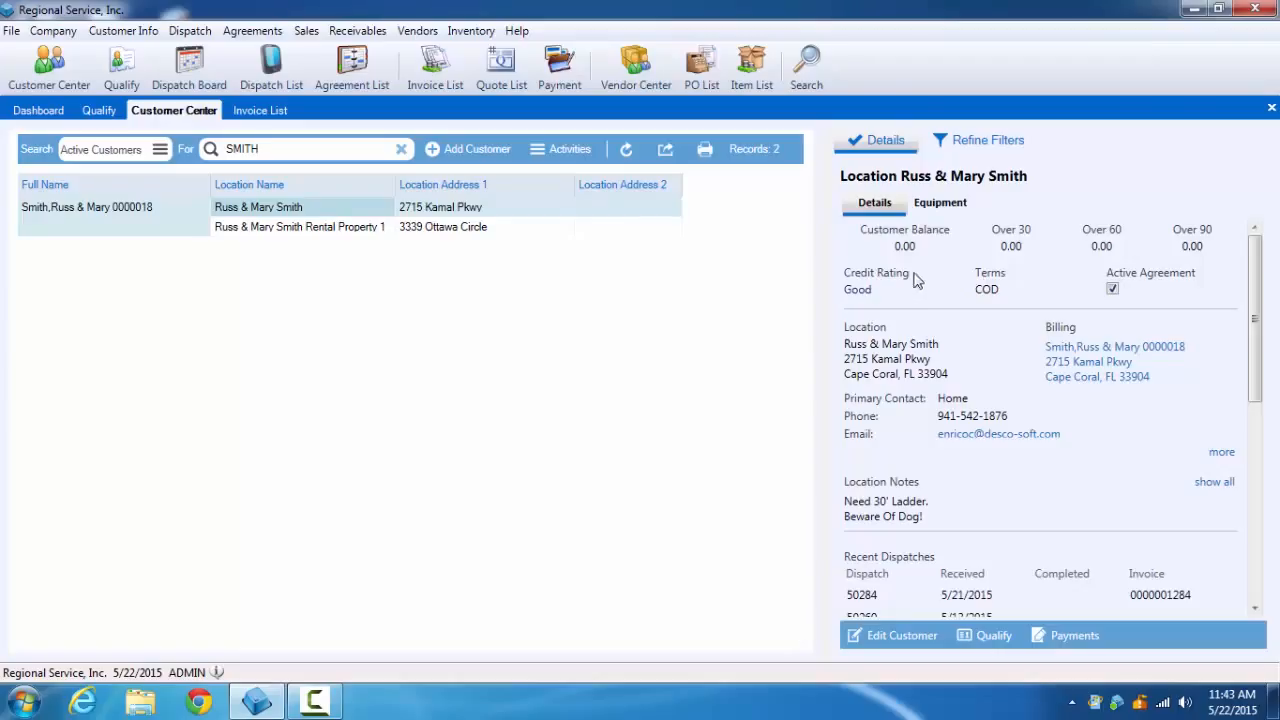
pyautogui.click(938, 203)
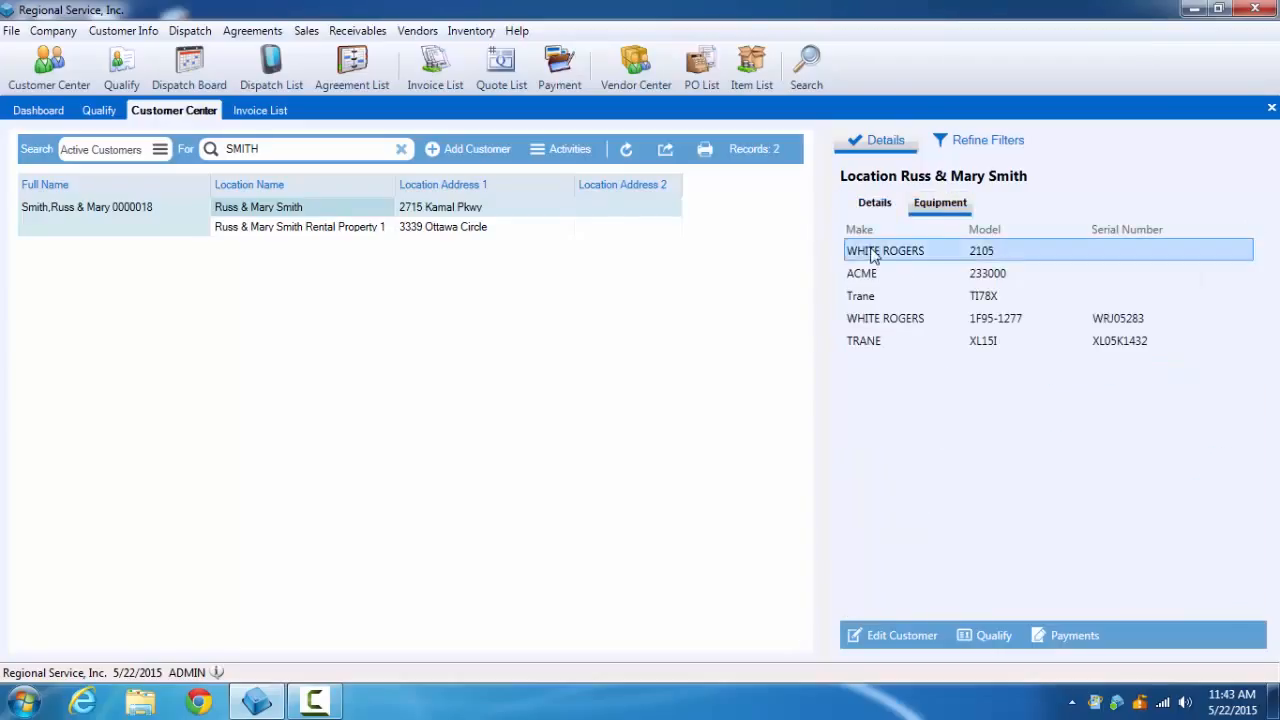
pyautogui.click(871, 345)
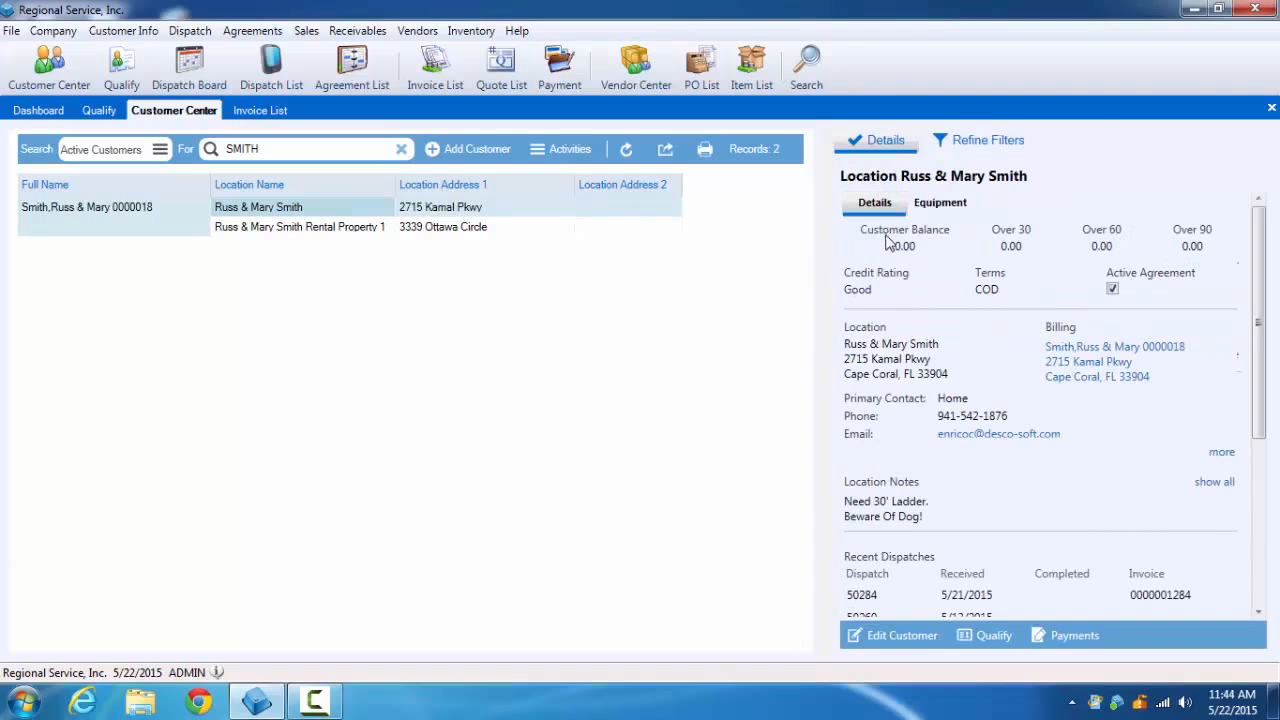
pyautogui.scroll(-3, 955, 420)
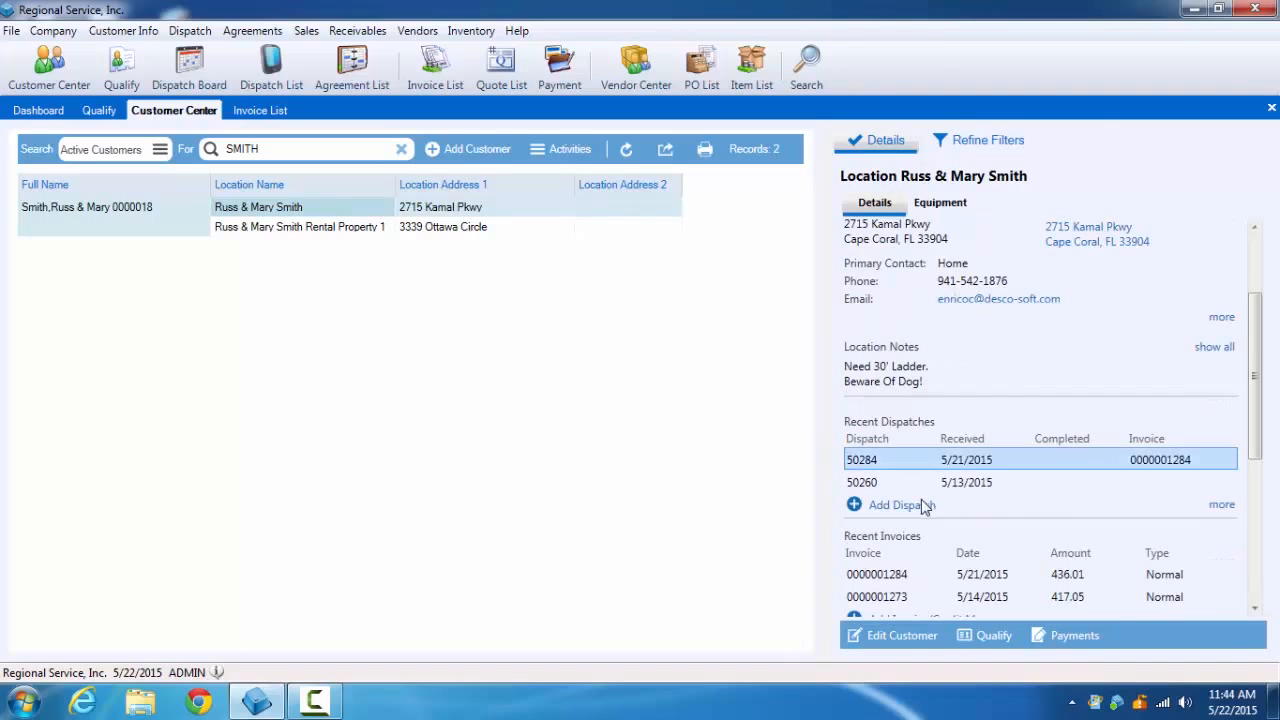